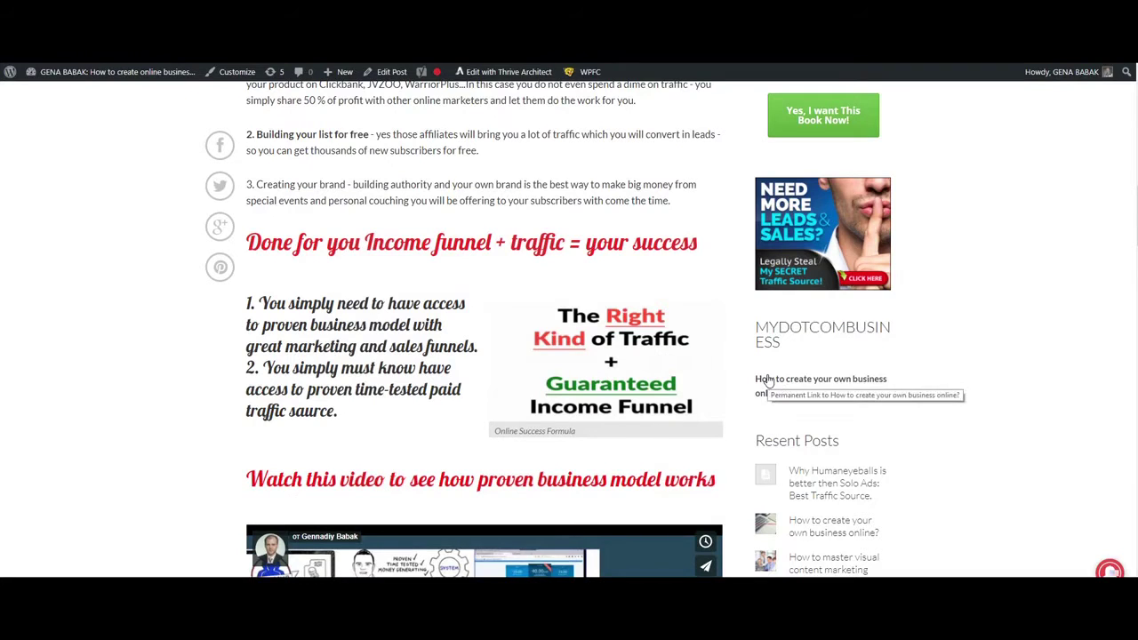
- Scroll through the WordPress post and show the list of available sales funnels
{"action": "scroll", "coordinate": [1017, 350], "scroll_direction": "up", "scroll_amount": 5}
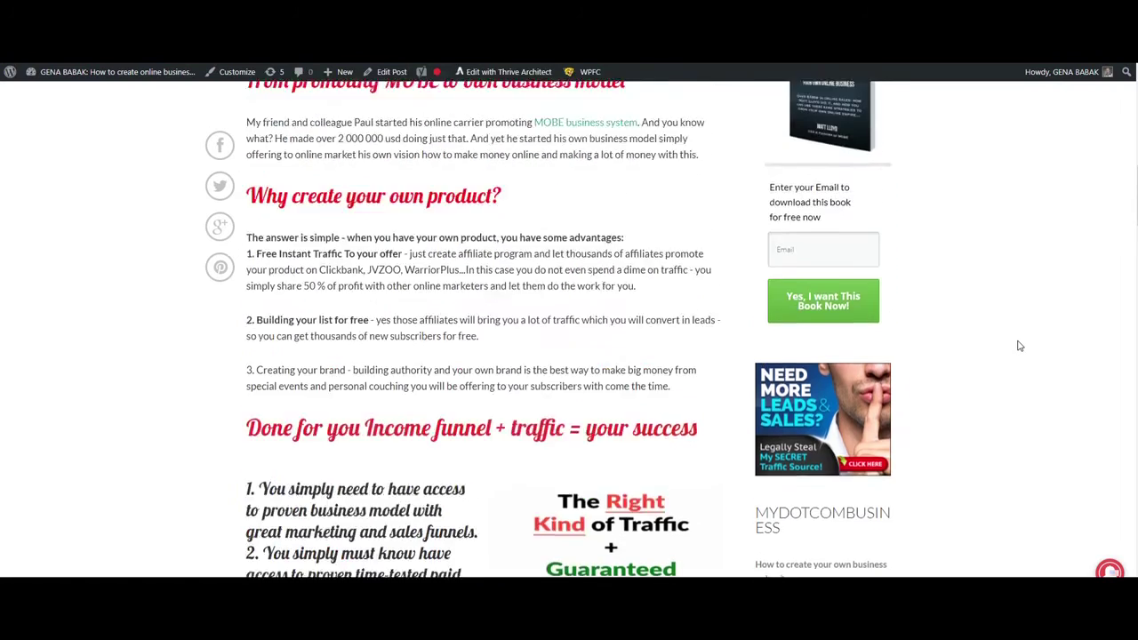
{"action": "scroll", "coordinate": [1021, 344], "scroll_direction": "up", "scroll_amount": 4}
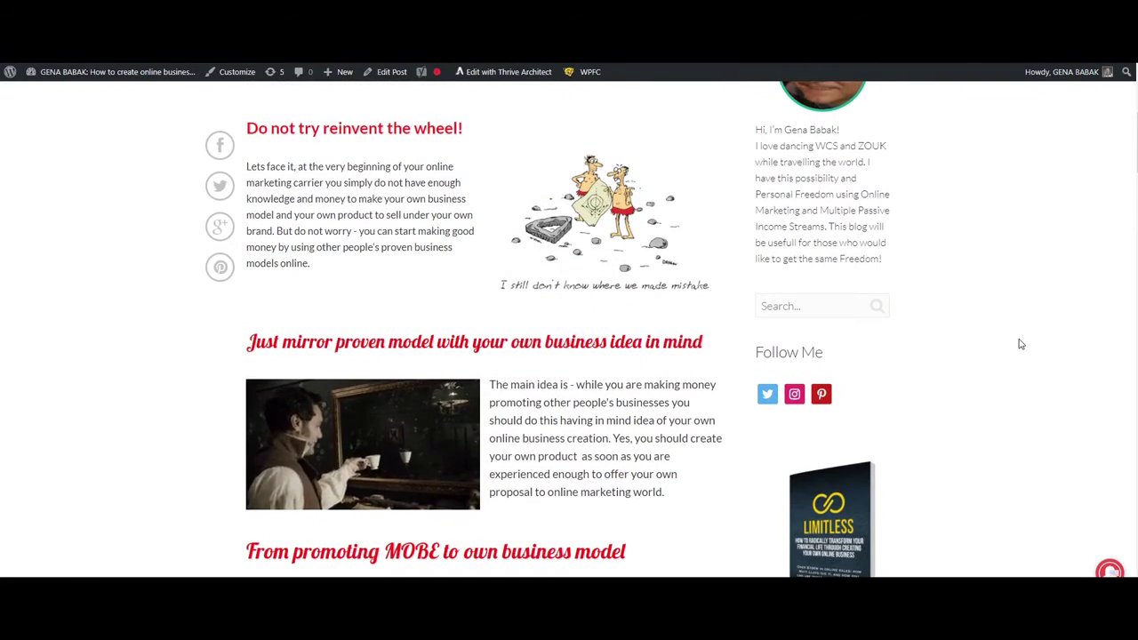
{"action": "scroll", "coordinate": [1020, 344], "scroll_direction": "up", "scroll_amount": 1}
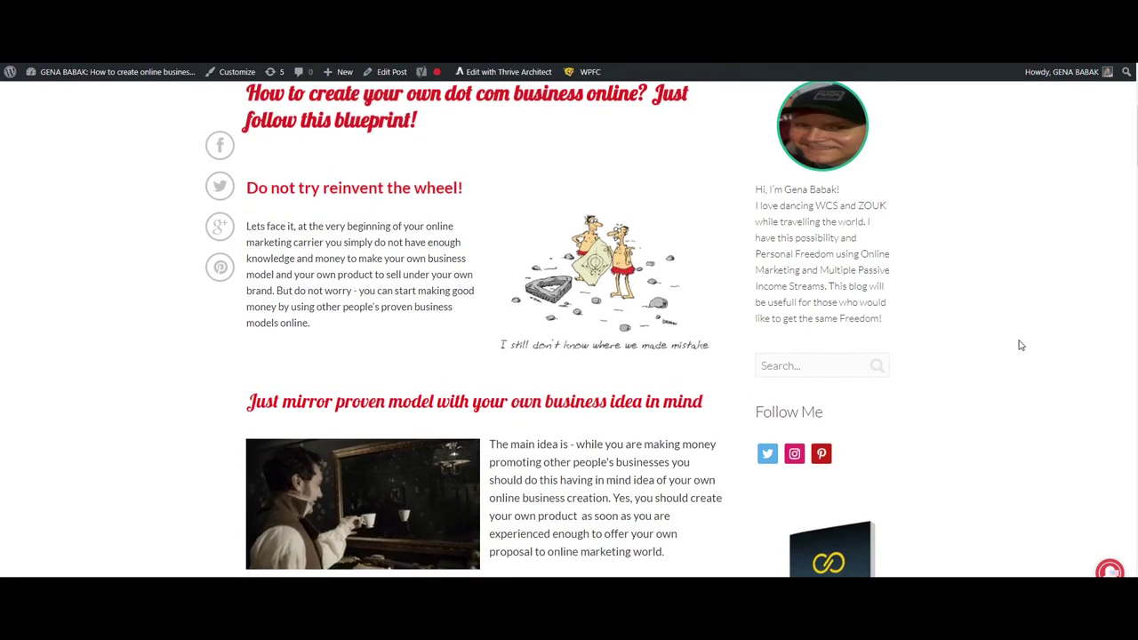
{"action": "scroll", "coordinate": [1022, 342], "scroll_direction": "up", "scroll_amount": 2}
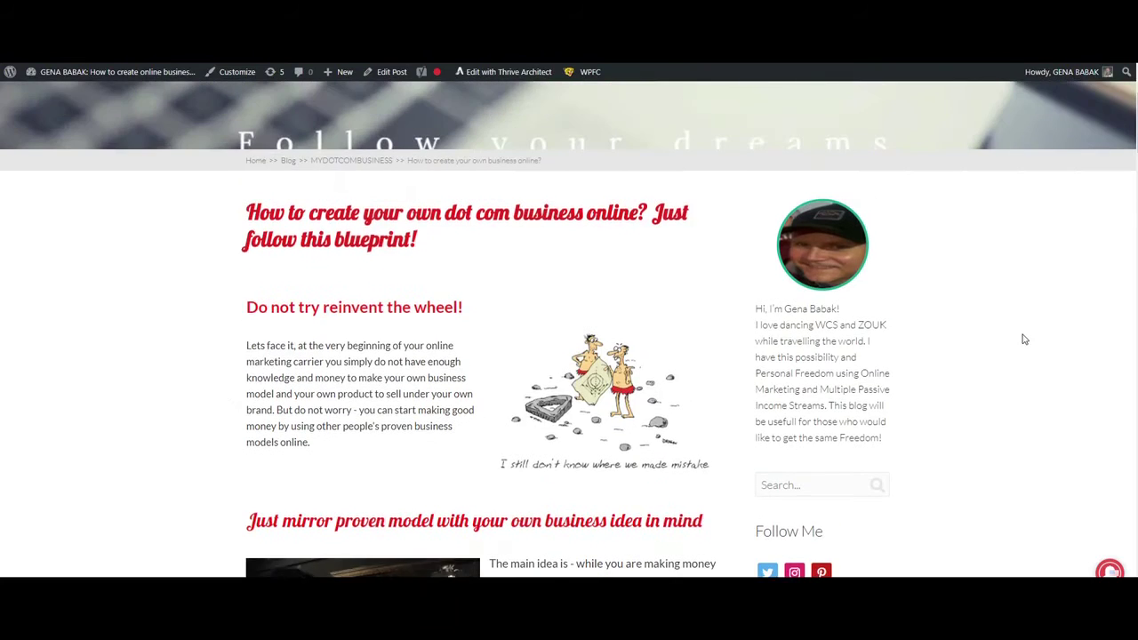
{"action": "scroll", "coordinate": [1018, 356], "scroll_direction": "down", "scroll_amount": 3}
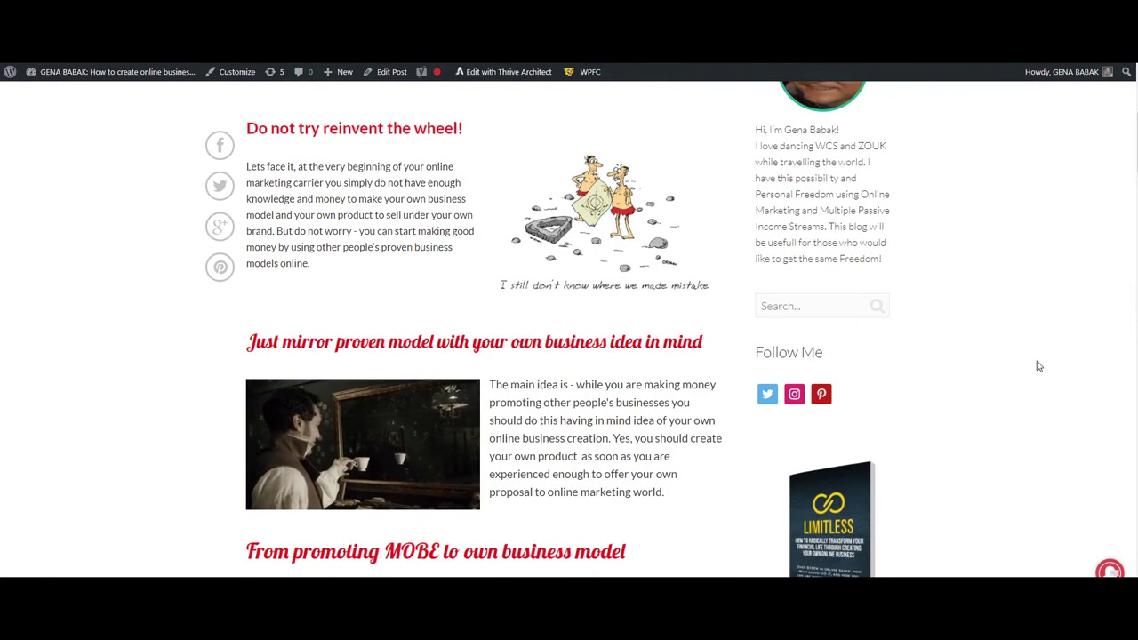
{"action": "scroll", "coordinate": [1039, 366], "scroll_direction": "down", "scroll_amount": 2}
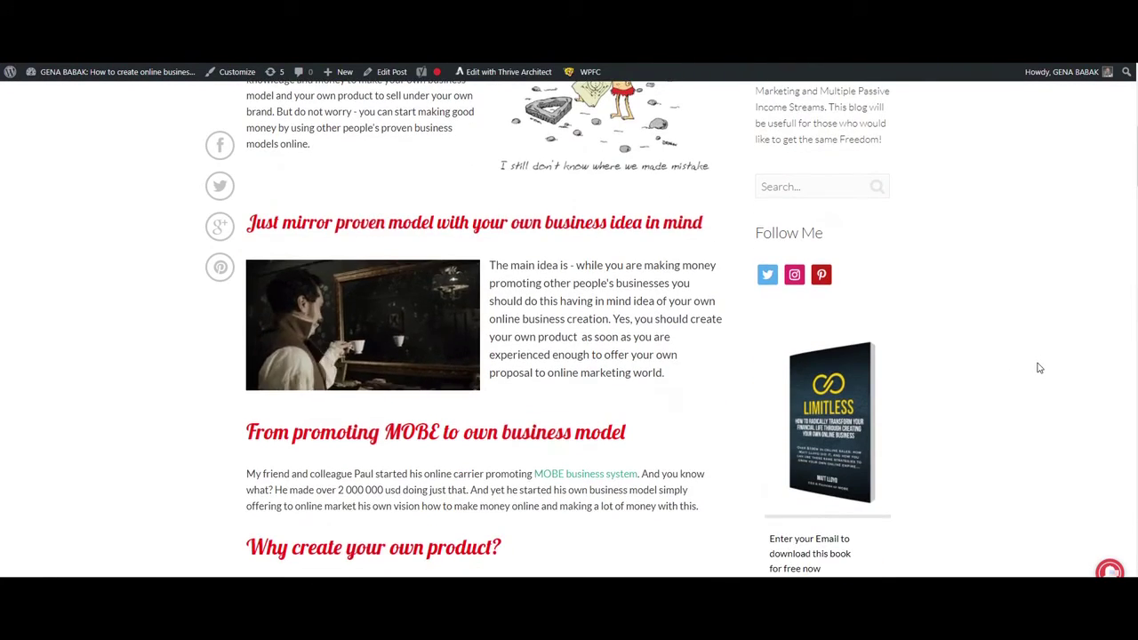
{"action": "scroll", "coordinate": [1038, 367], "scroll_direction": "down", "scroll_amount": 1}
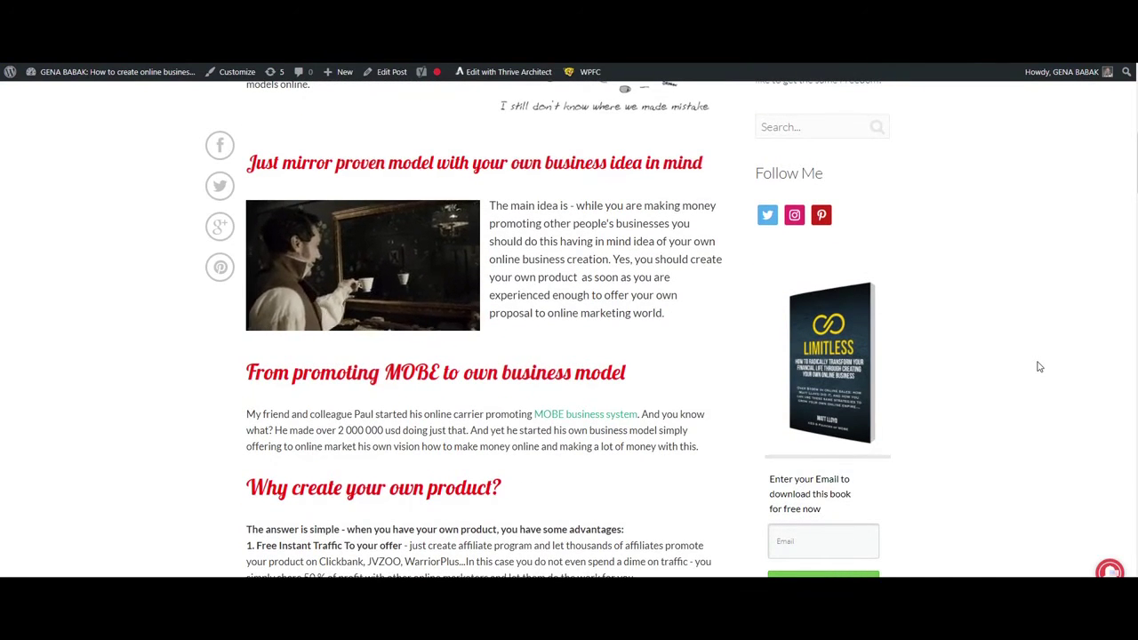
{"action": "scroll", "coordinate": [1038, 366], "scroll_direction": "down", "scroll_amount": 5}
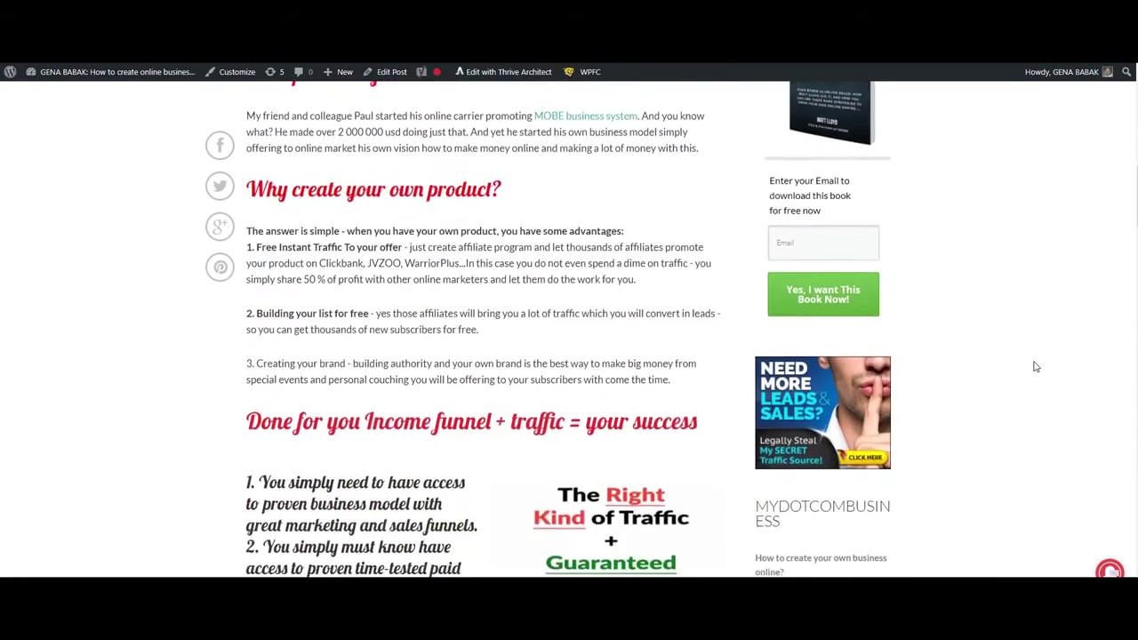
{"action": "scroll", "coordinate": [1035, 366], "scroll_direction": "down", "scroll_amount": 11}
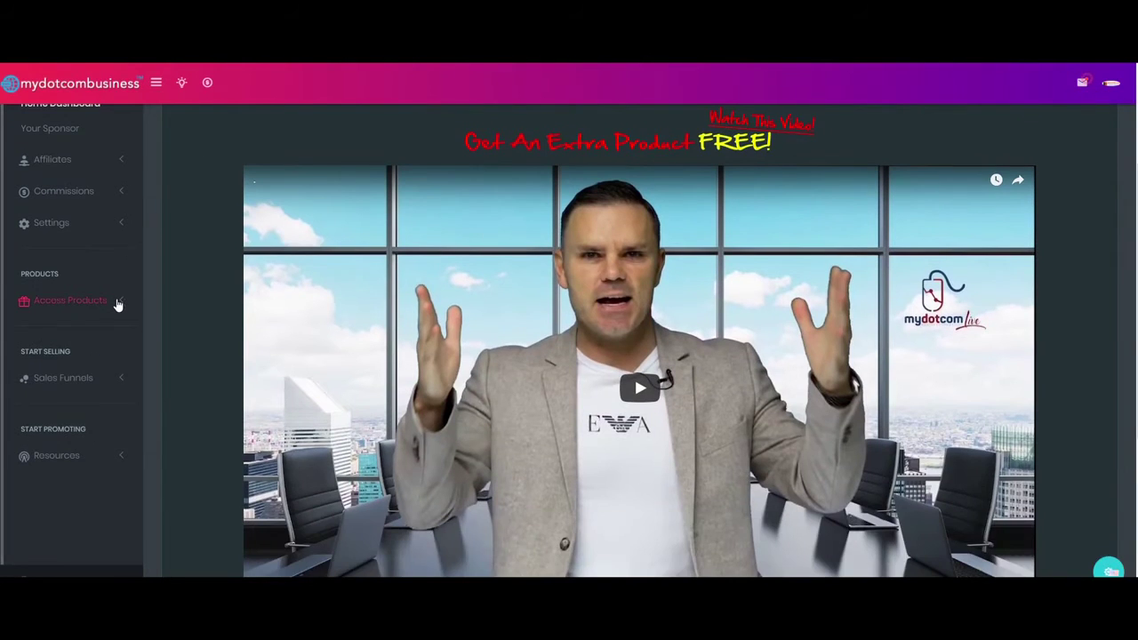
{"action": "scroll", "coordinate": [946, 189], "scroll_direction": "up", "scroll_amount": 2}
{"action": "scroll", "coordinate": [902, 201], "scroll_direction": "down", "scroll_amount": 1}
{"action": "scroll", "coordinate": [833, 193], "scroll_direction": "up", "scroll_amount": 1}
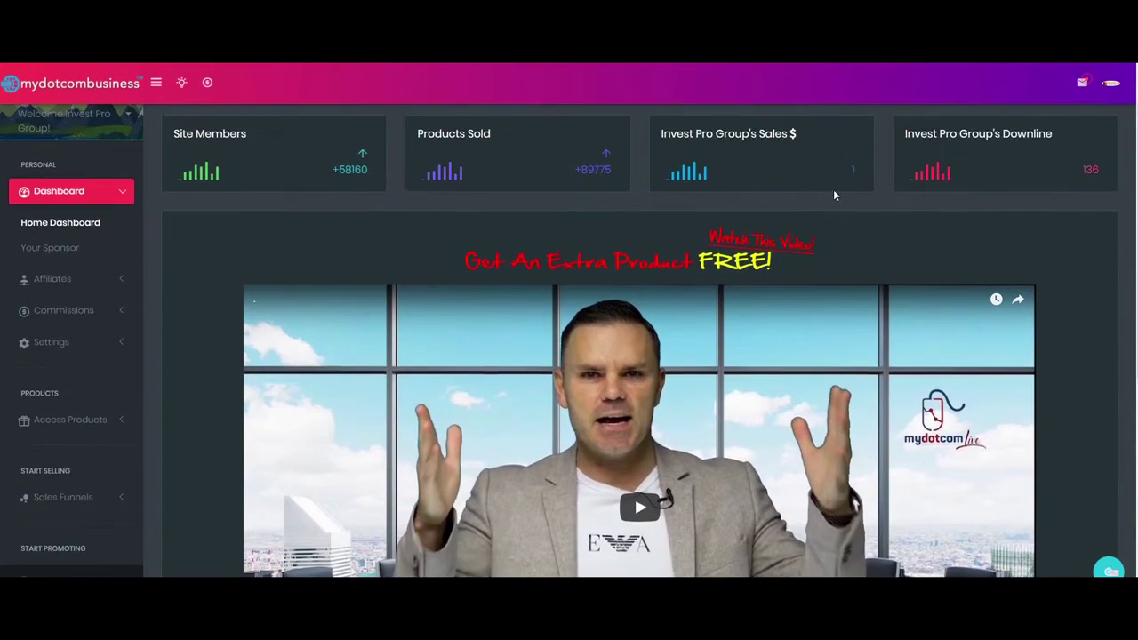
{"action": "scroll", "coordinate": [832, 193], "scroll_direction": "up", "scroll_amount": 1}
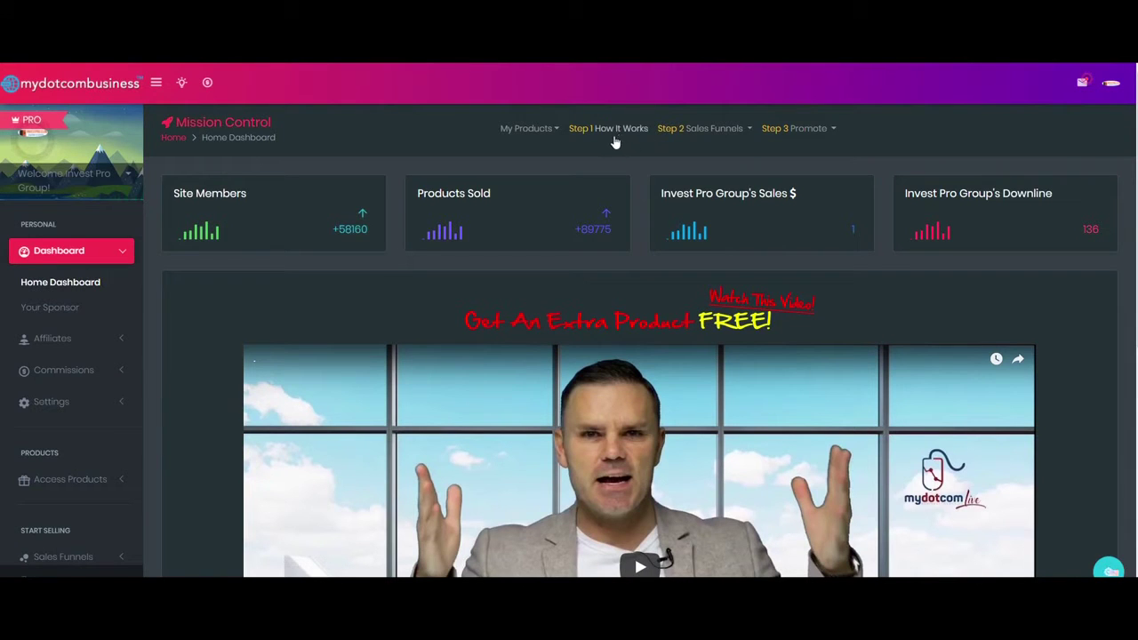
{"action": "left_click", "coordinate": [749, 129]}
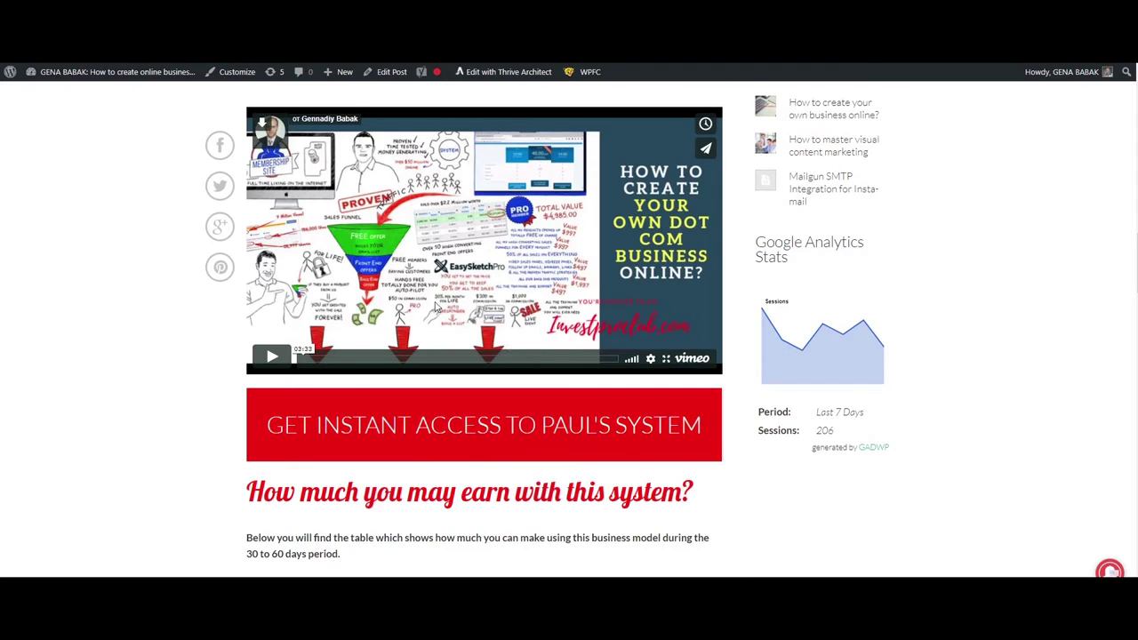
- Scroll down past the Franchise video, then show the BUSINESS CALCULATOR spreadsheet with its $591,60 ad budget
{"action": "scroll", "coordinate": [491, 394], "scroll_direction": "down", "scroll_amount": 1}
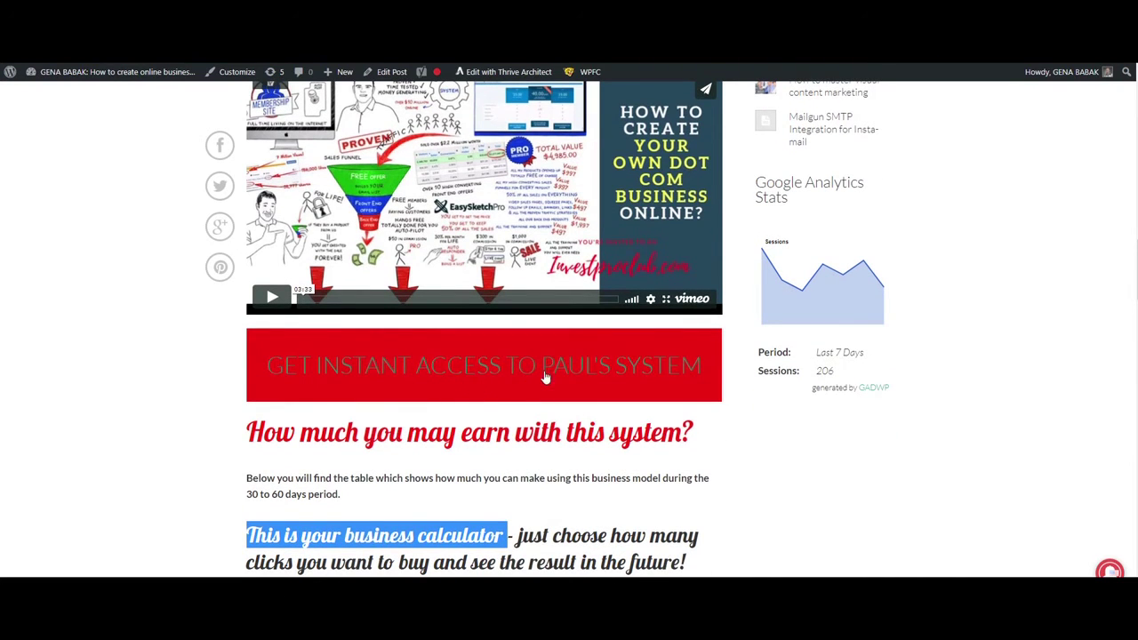
{"action": "scroll", "coordinate": [594, 376], "scroll_direction": "down", "scroll_amount": 3}
{"action": "scroll", "coordinate": [594, 376], "scroll_direction": "down", "scroll_amount": 2}
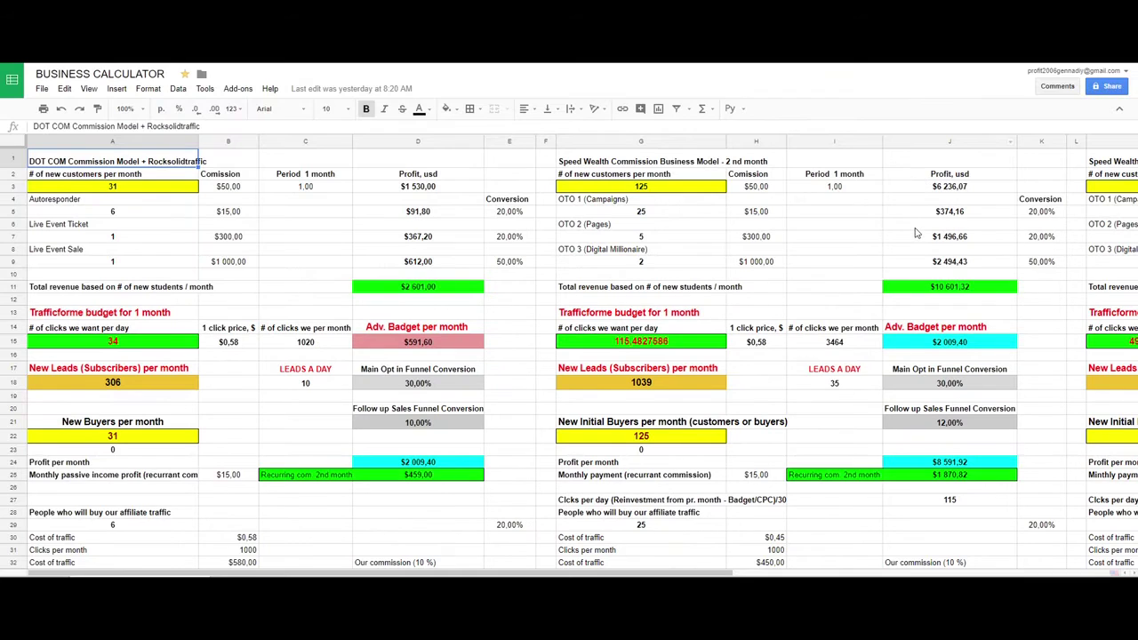
{"action": "scroll", "coordinate": [727, 345], "scroll_direction": "down", "scroll_amount": 1}
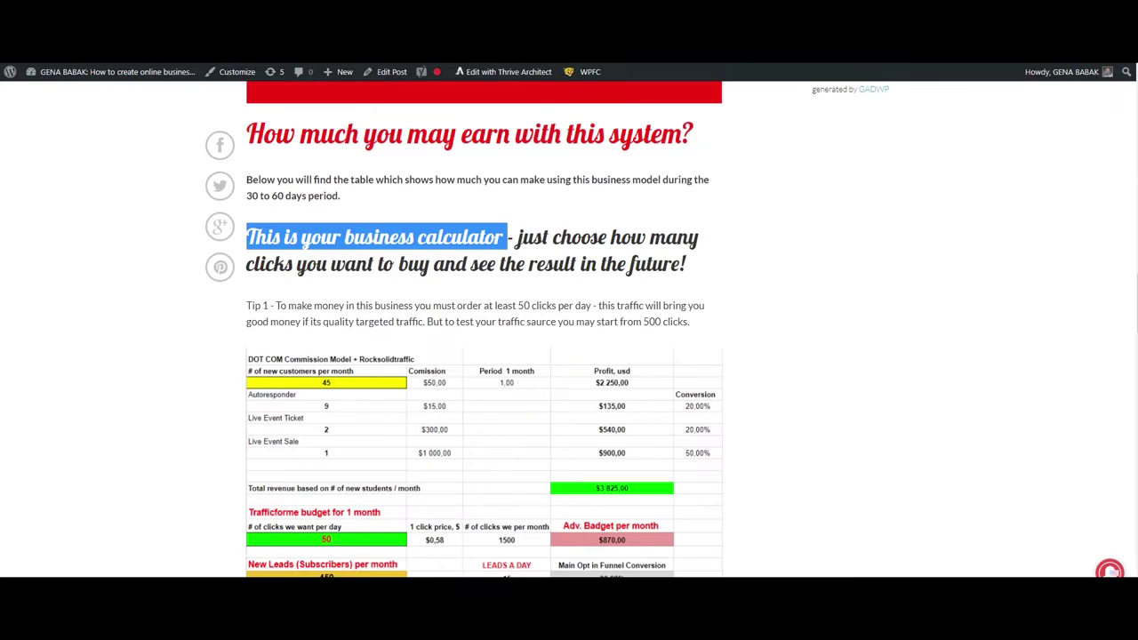
{"action": "scroll", "coordinate": [660, 342], "scroll_direction": "down", "scroll_amount": 10}
{"action": "scroll", "coordinate": [660, 345], "scroll_direction": "up", "scroll_amount": 1}
{"action": "scroll", "coordinate": [658, 338], "scroll_direction": "down", "scroll_amount": 5}
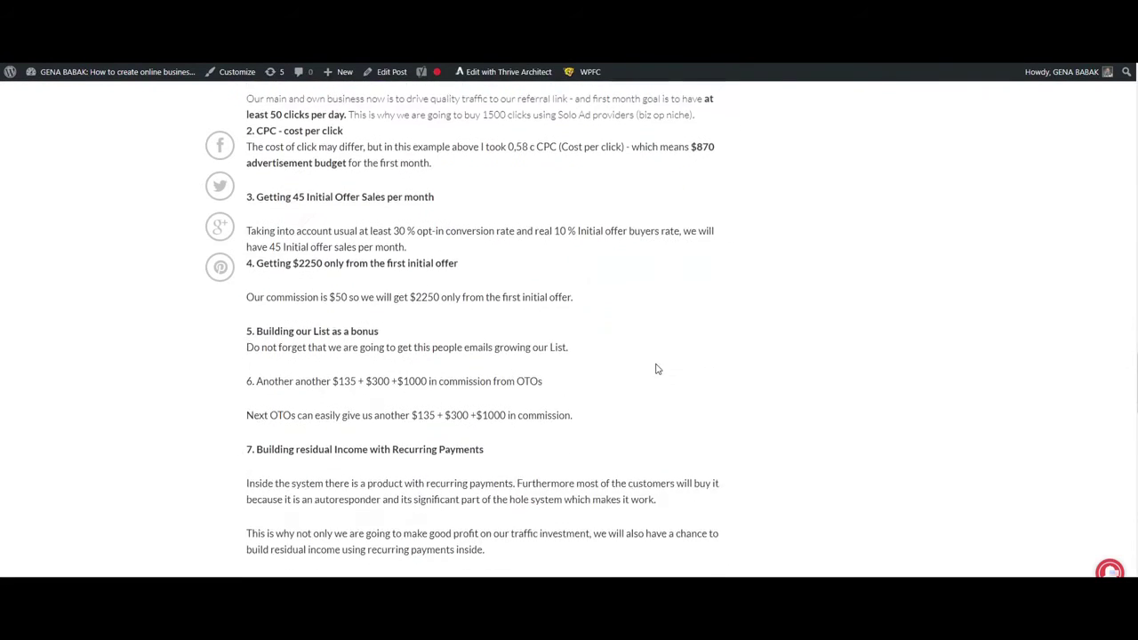
{"action": "scroll", "coordinate": [663, 376], "scroll_direction": "down", "scroll_amount": 6}
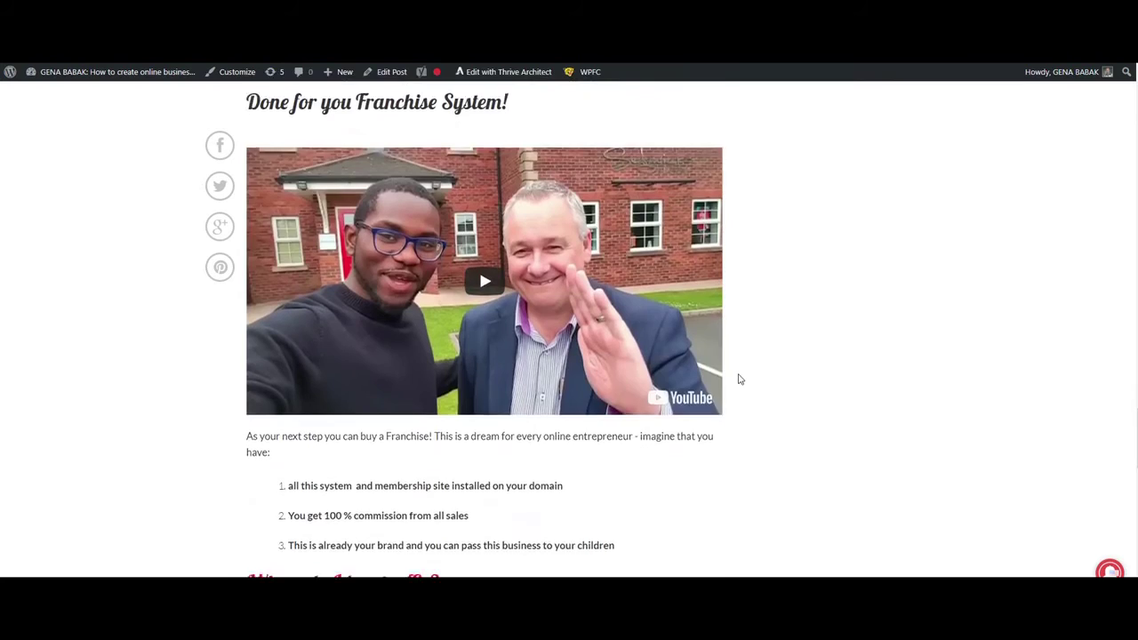
{"action": "scroll", "coordinate": [778, 392], "scroll_direction": "down", "scroll_amount": 3}
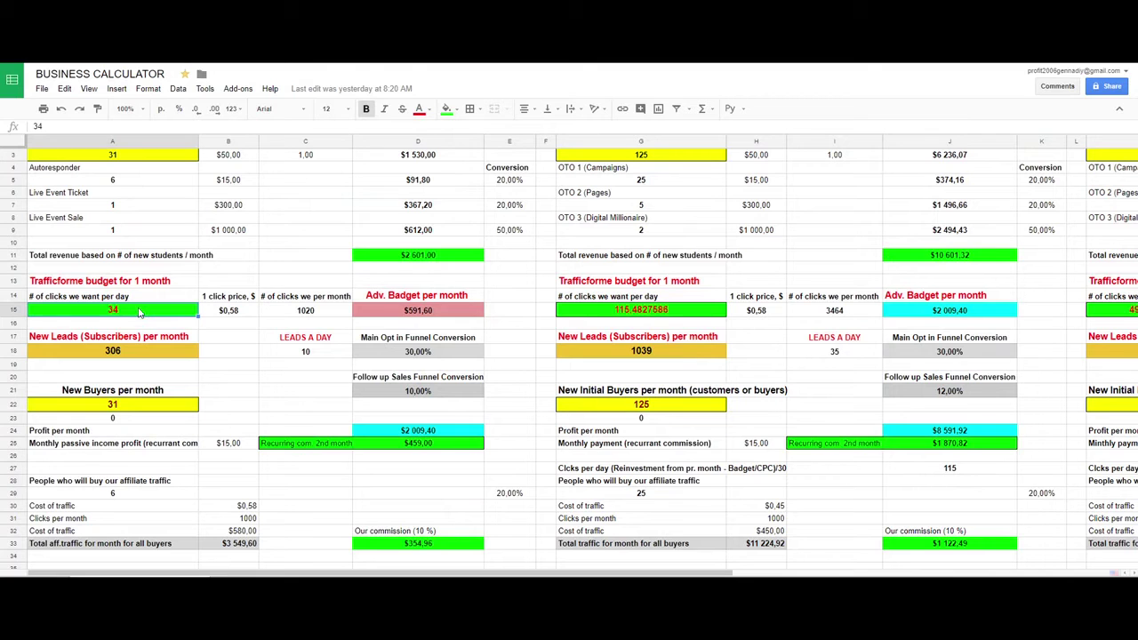
{"action": "type", "text": "20"}
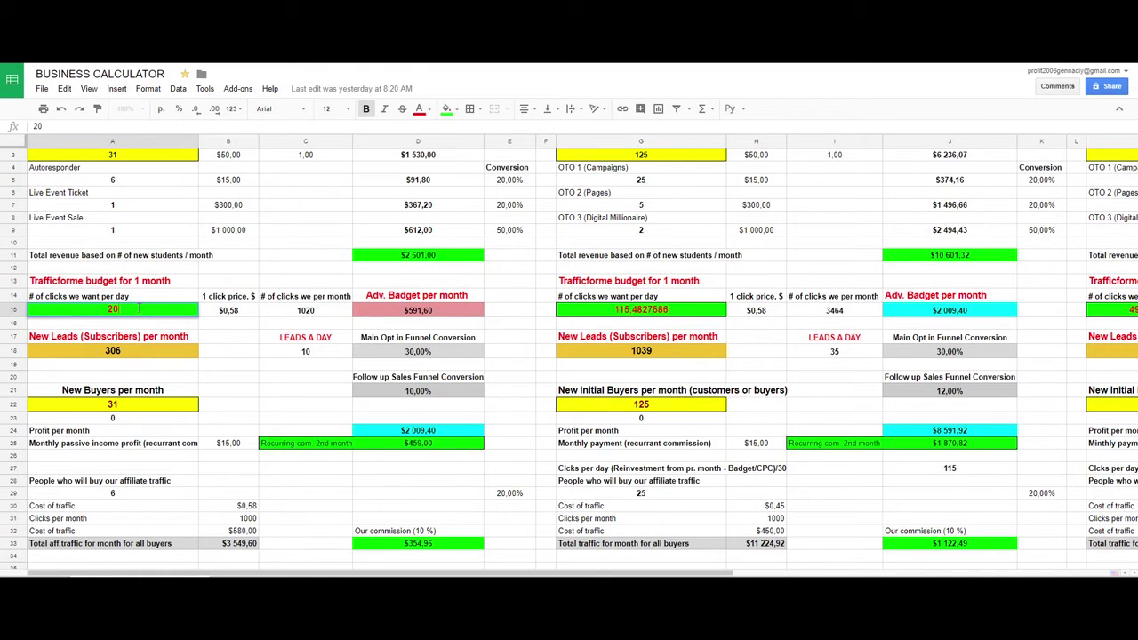
{"action": "key", "text": "Return"}
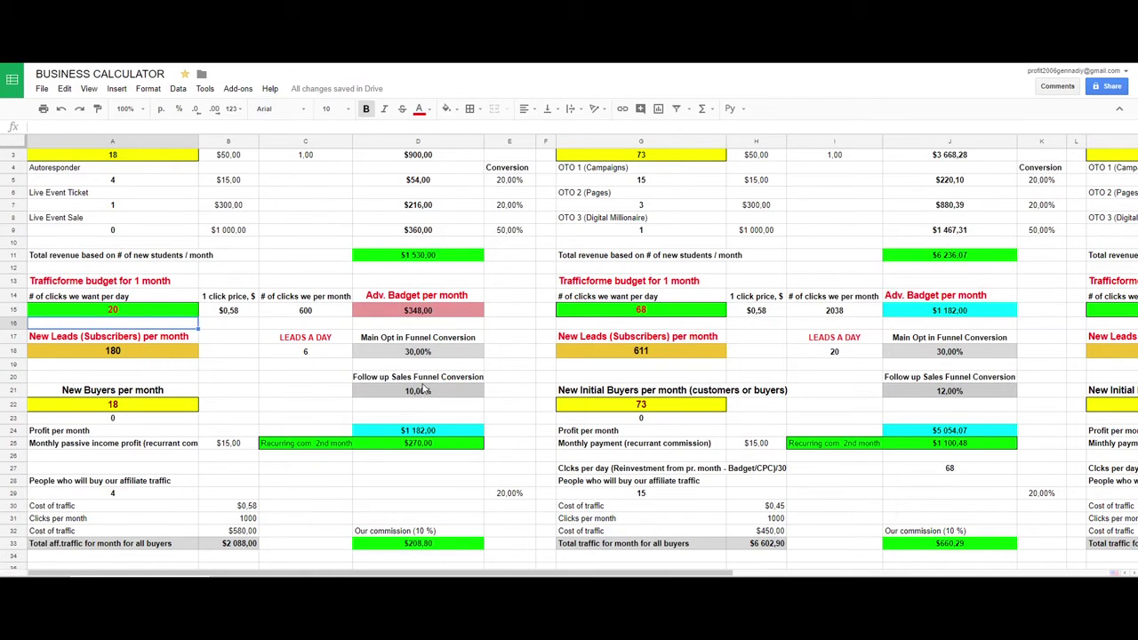
{"action": "scroll", "coordinate": [420, 390], "scroll_direction": "up", "scroll_amount": 1}
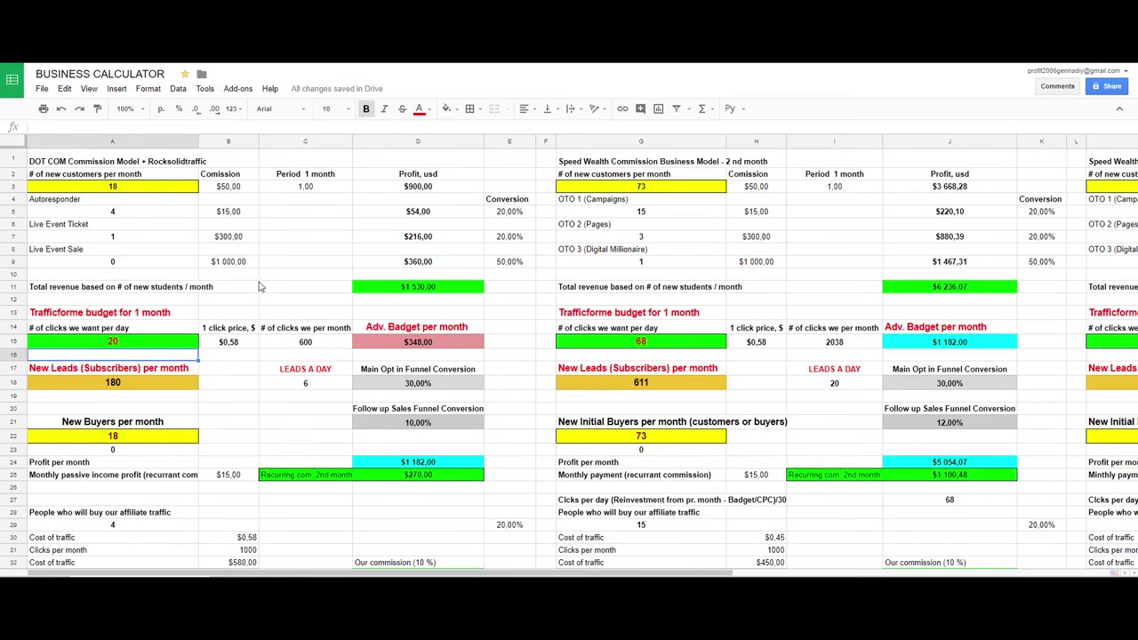
{"action": "scroll", "coordinate": [280, 277], "scroll_direction": "down", "scroll_amount": 1}
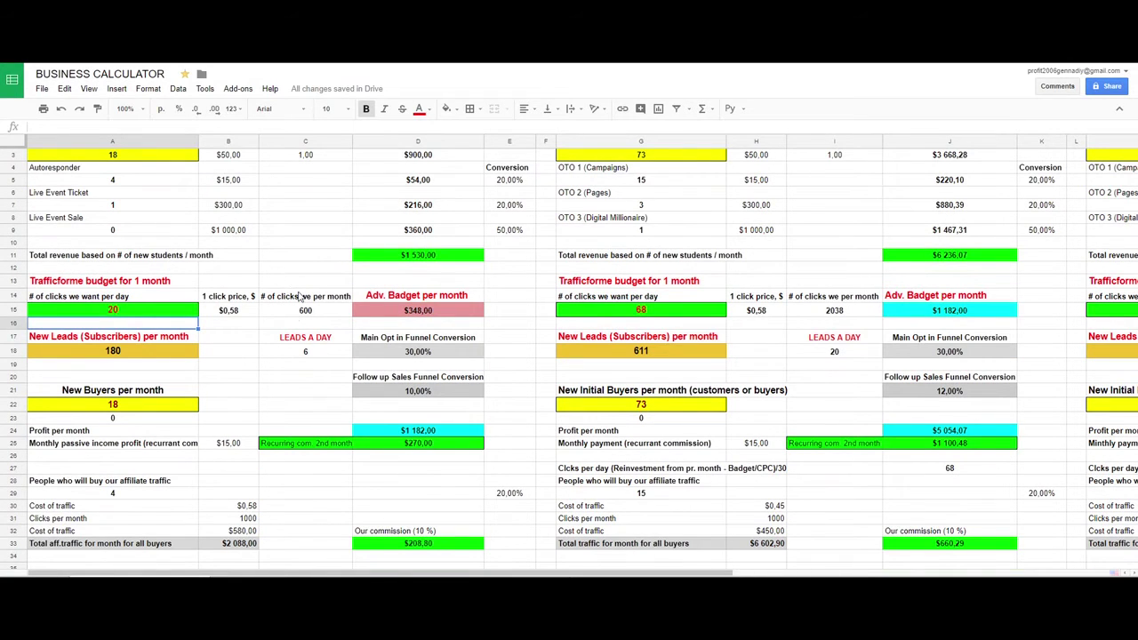
{"action": "left_click", "coordinate": [130, 311]}
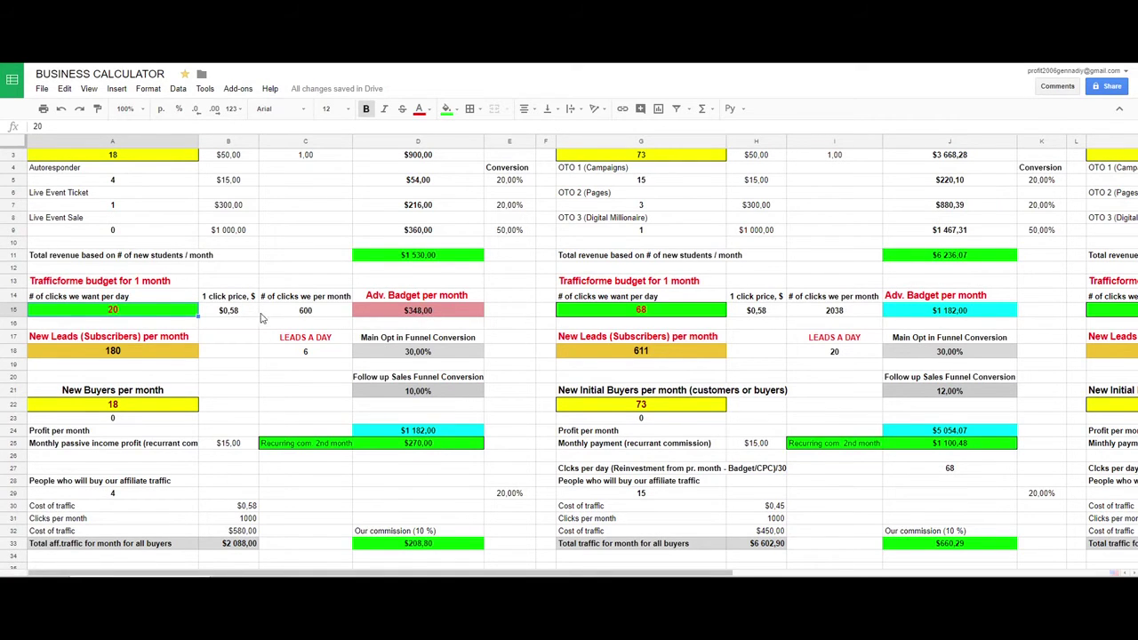
- Enter 34 daily clicks in A15, giving 1020 monthly clicks, $591,60 ad budget and 306 leads
{"action": "type", "text": "34"}
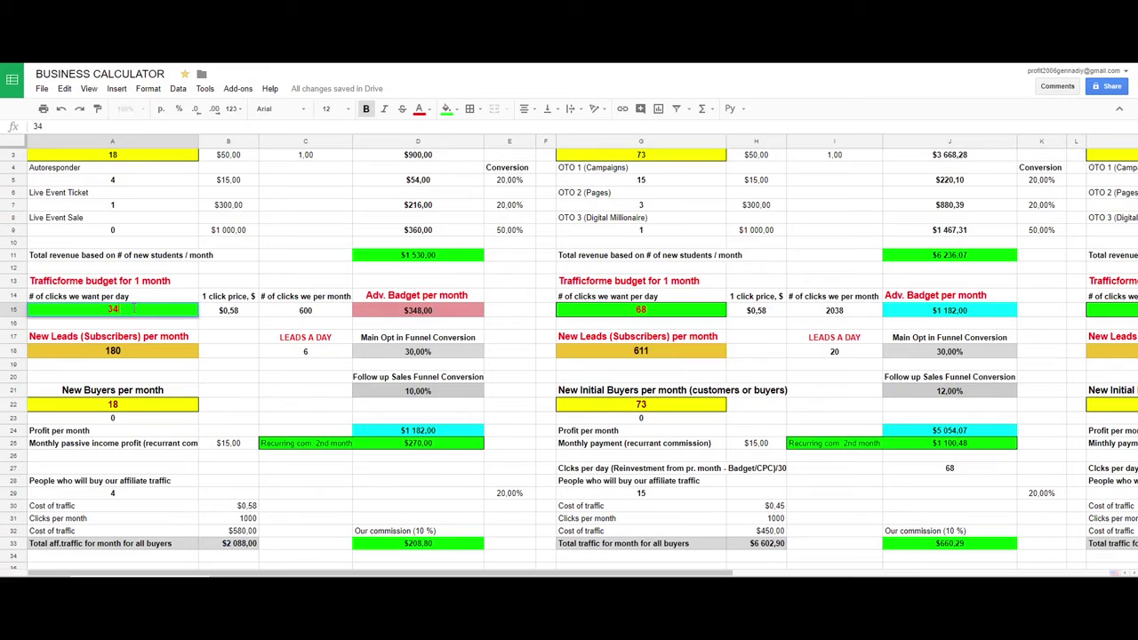
{"action": "key", "text": "Return"}
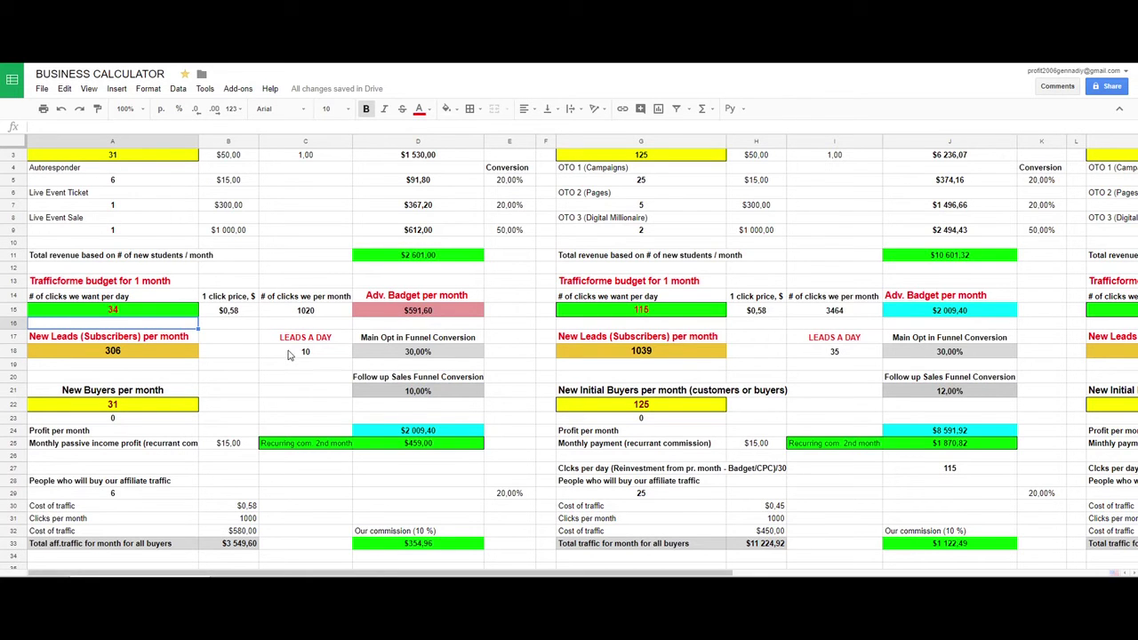
{"action": "scroll", "coordinate": [286, 355], "scroll_direction": "down", "scroll_amount": 1}
{"action": "scroll", "coordinate": [286, 355], "scroll_direction": "up", "scroll_amount": 2}
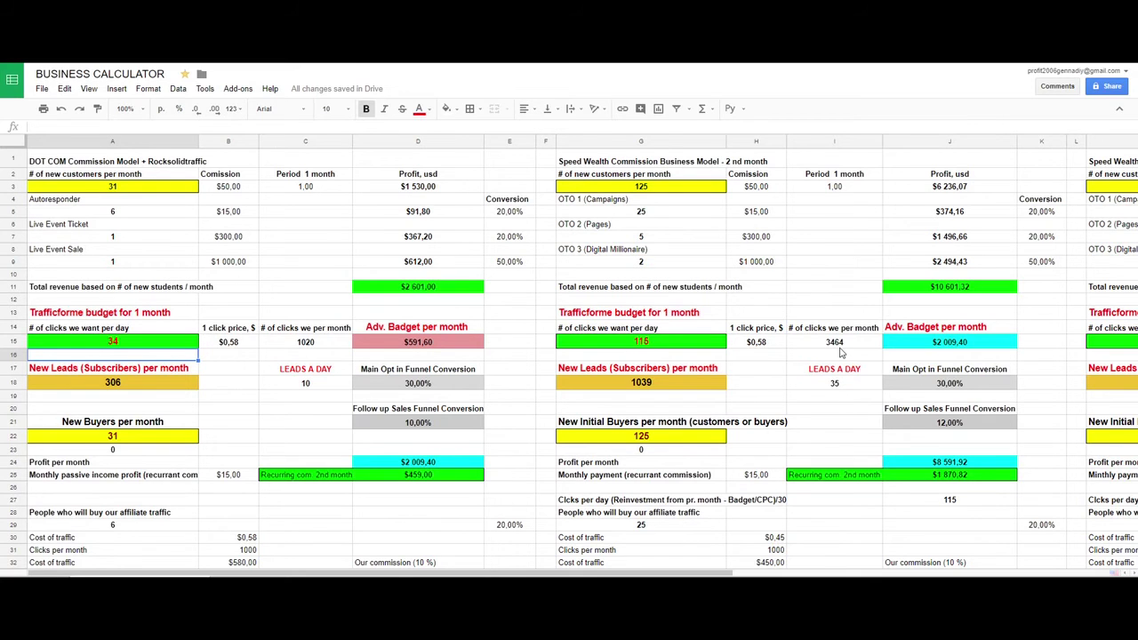
{"action": "left_click", "coordinate": [448, 465]}
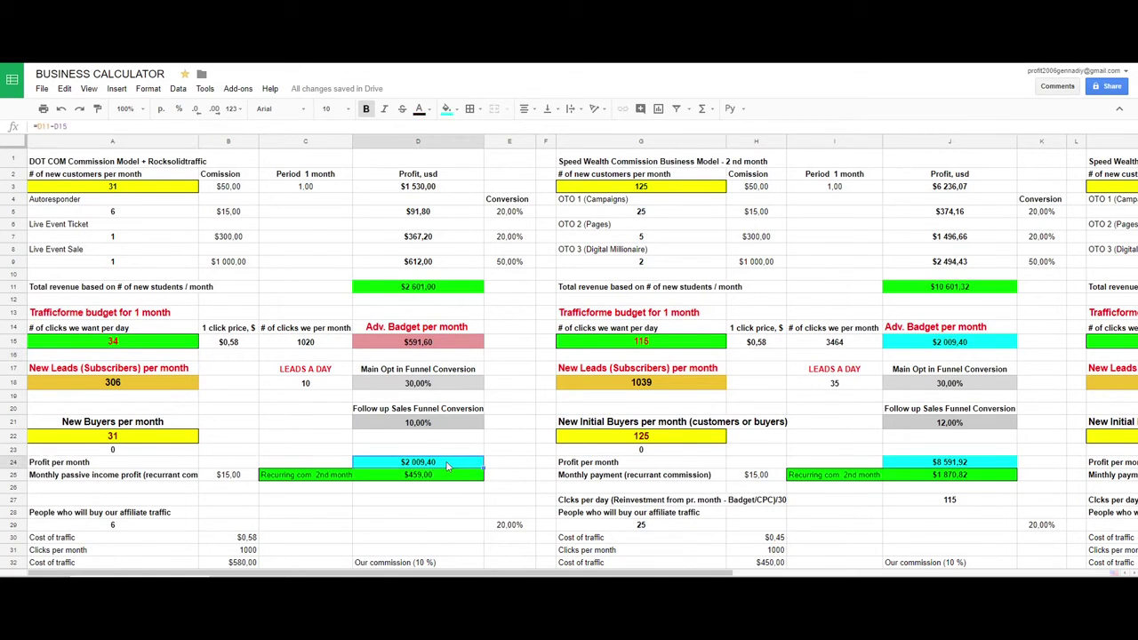
{"action": "left_click", "coordinate": [927, 347]}
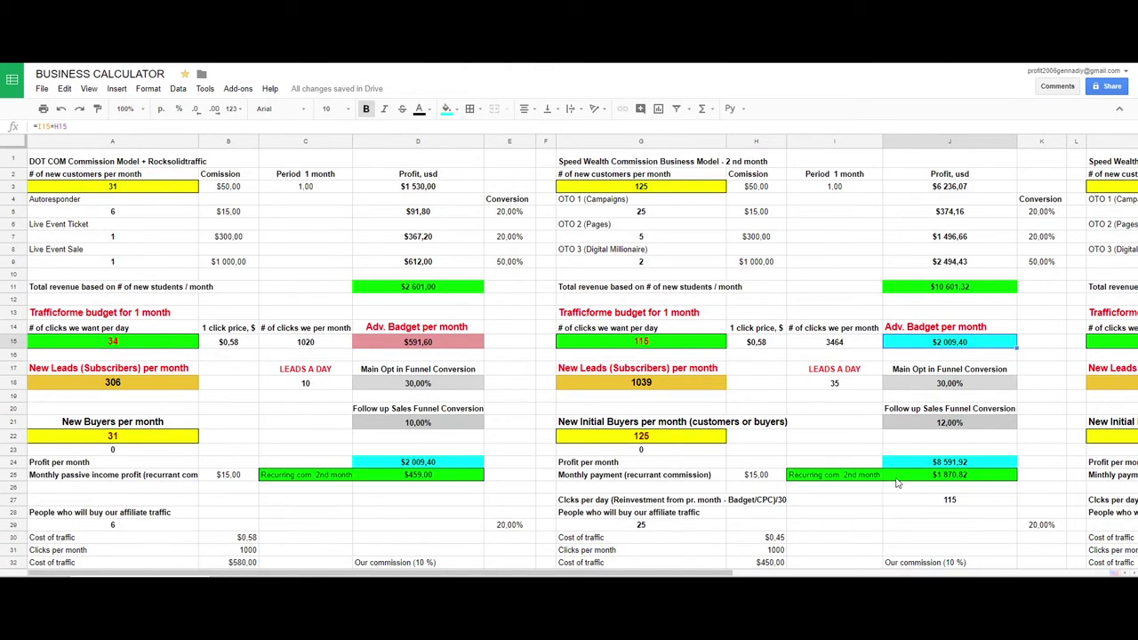
{"action": "scroll", "coordinate": [827, 509], "scroll_direction": "down", "scroll_amount": 1}
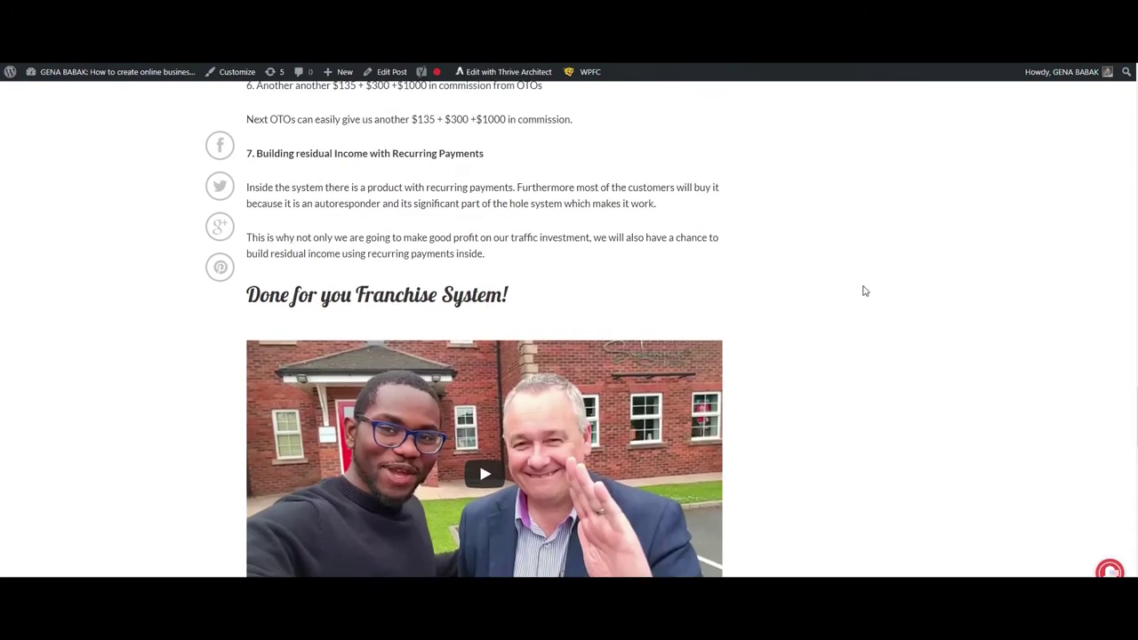
{"action": "scroll", "coordinate": [862, 291], "scroll_direction": "up", "scroll_amount": 5}
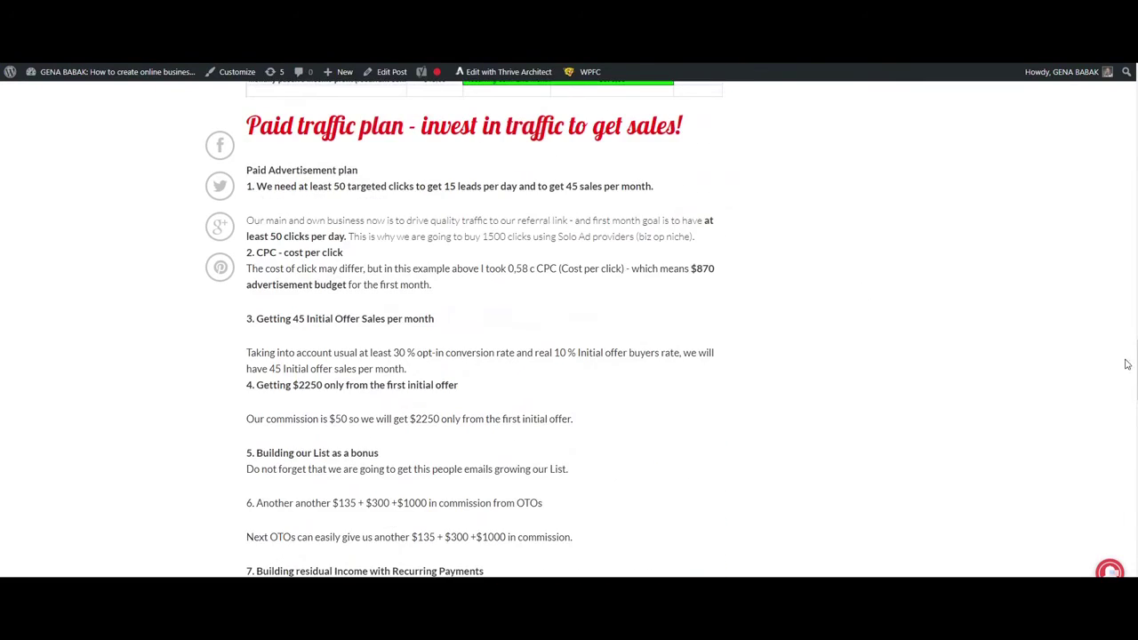
{"action": "scroll", "coordinate": [1126, 364], "scroll_direction": "up", "scroll_amount": 10}
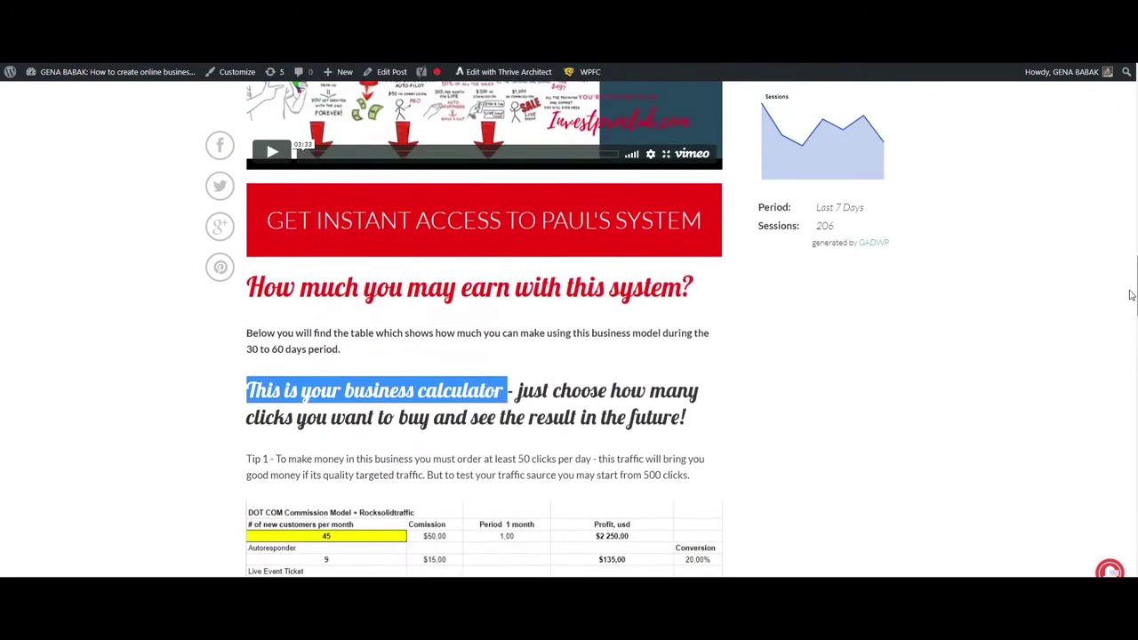
{"action": "scroll", "coordinate": [1125, 275], "scroll_direction": "up", "scroll_amount": 6}
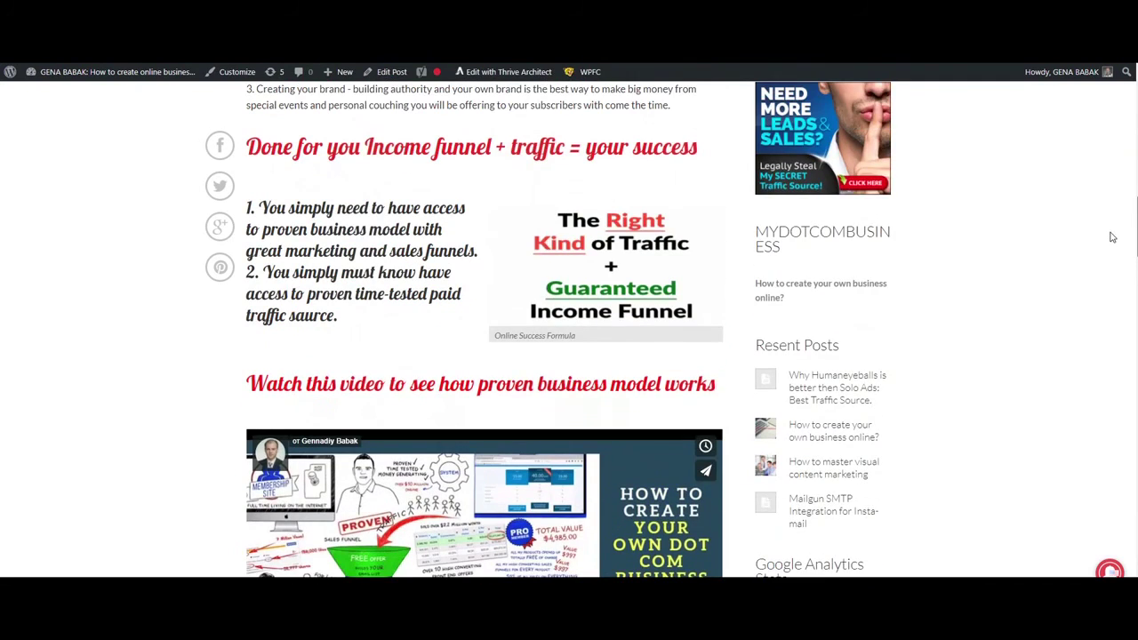
{"action": "mouse_move", "coordinate": [676, 255]}
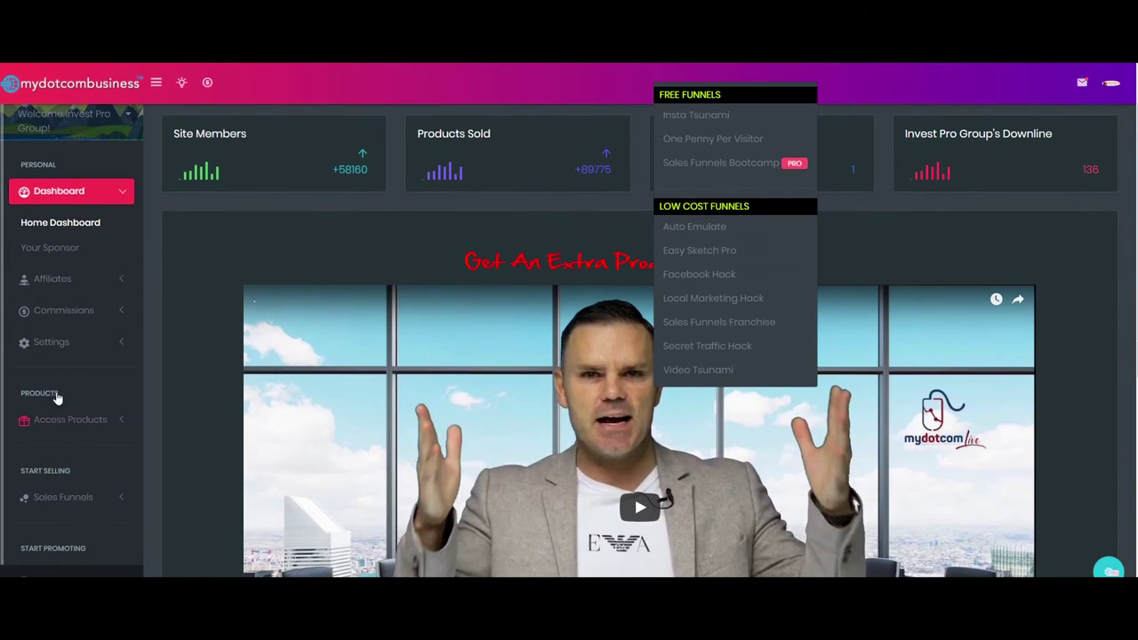
- Open Affiliates › Your Downline and browse the table of 136 referred members
{"action": "left_click", "coordinate": [53, 278]}
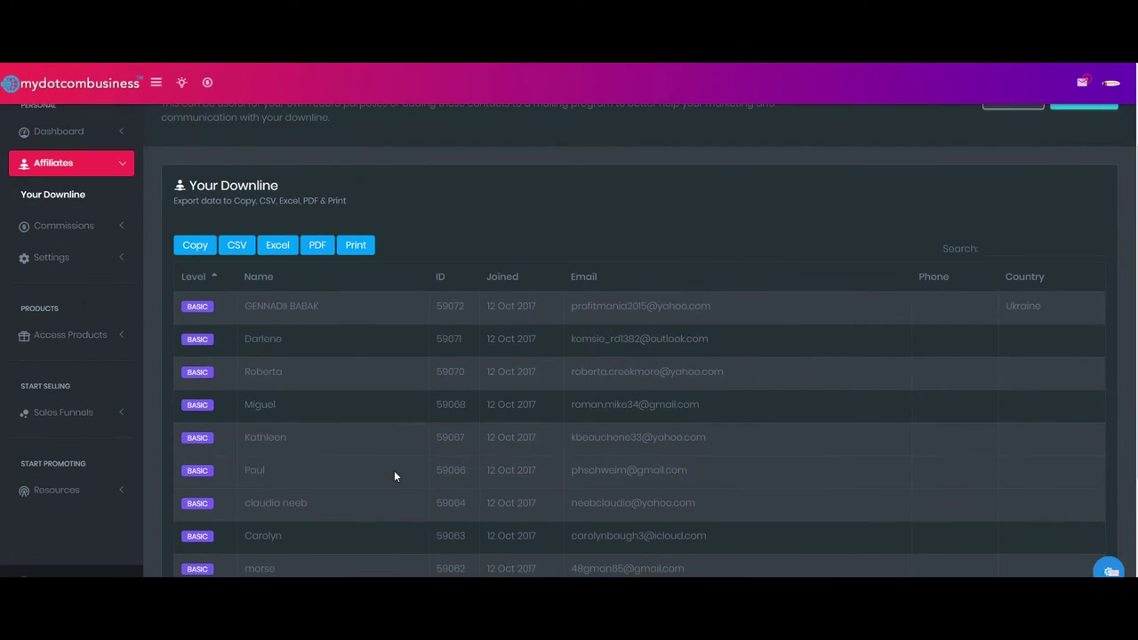
{"action": "scroll", "coordinate": [835, 515], "scroll_direction": "down", "scroll_amount": 3}
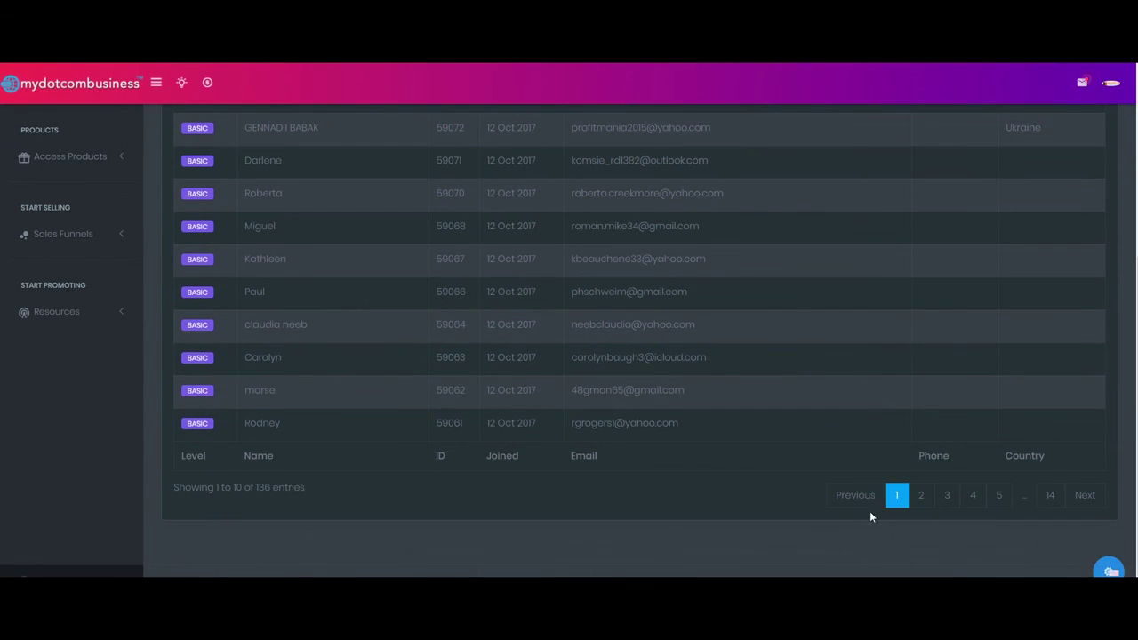
{"action": "scroll", "coordinate": [731, 389], "scroll_direction": "up", "scroll_amount": 5}
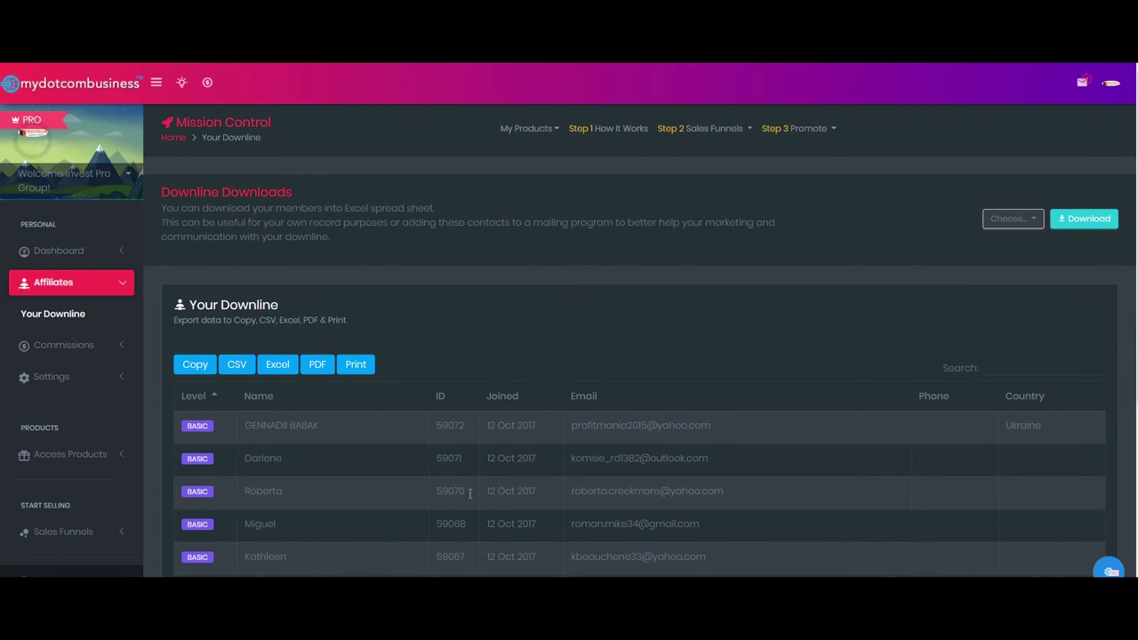
{"action": "scroll", "coordinate": [807, 510], "scroll_direction": "down", "scroll_amount": 3}
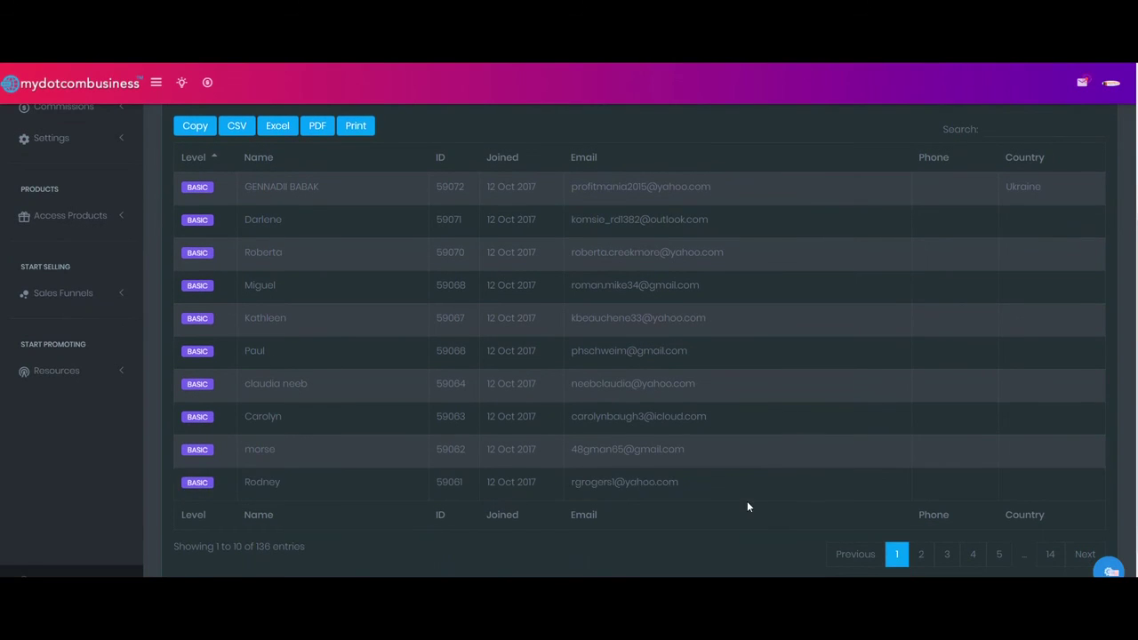
{"action": "scroll", "coordinate": [747, 506], "scroll_direction": "up", "scroll_amount": 2}
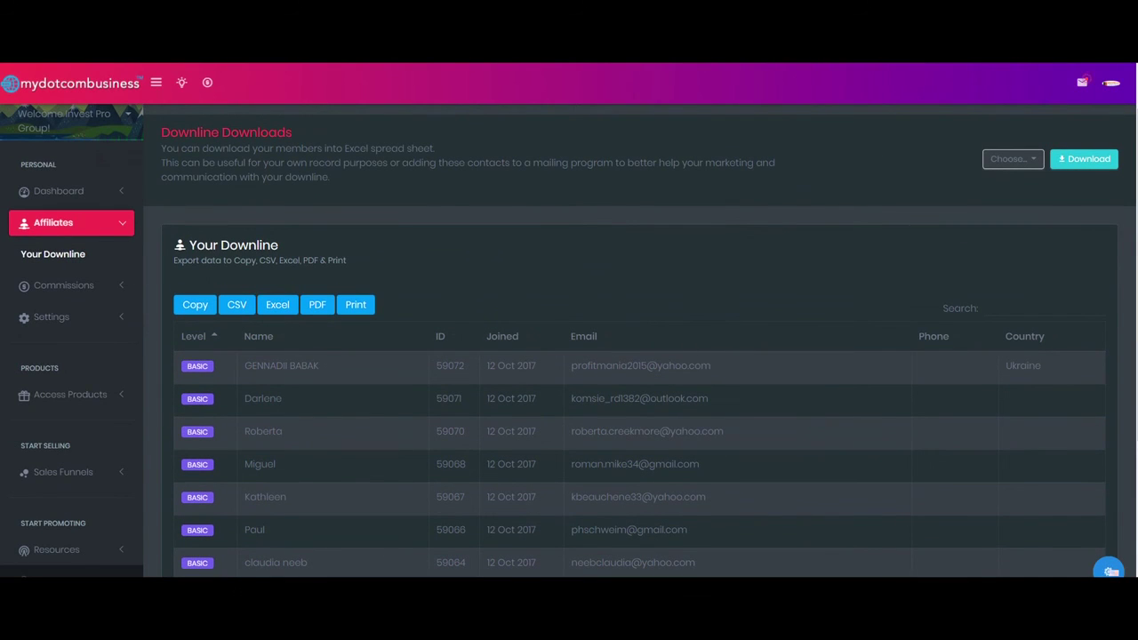